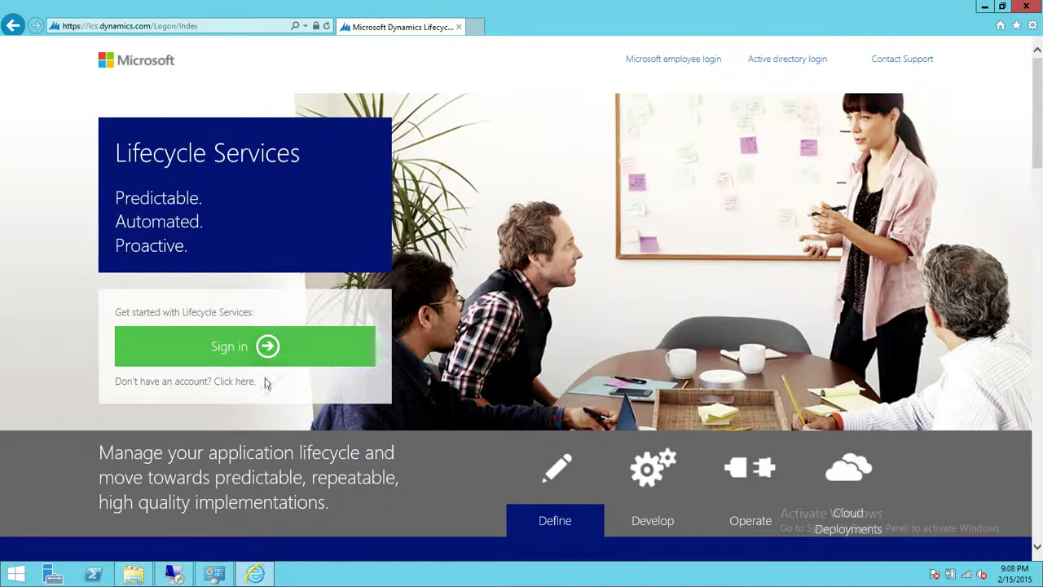
- Sign in with the Microsoft account e-mail and password to reach the home dashboard
left_click(261, 348)
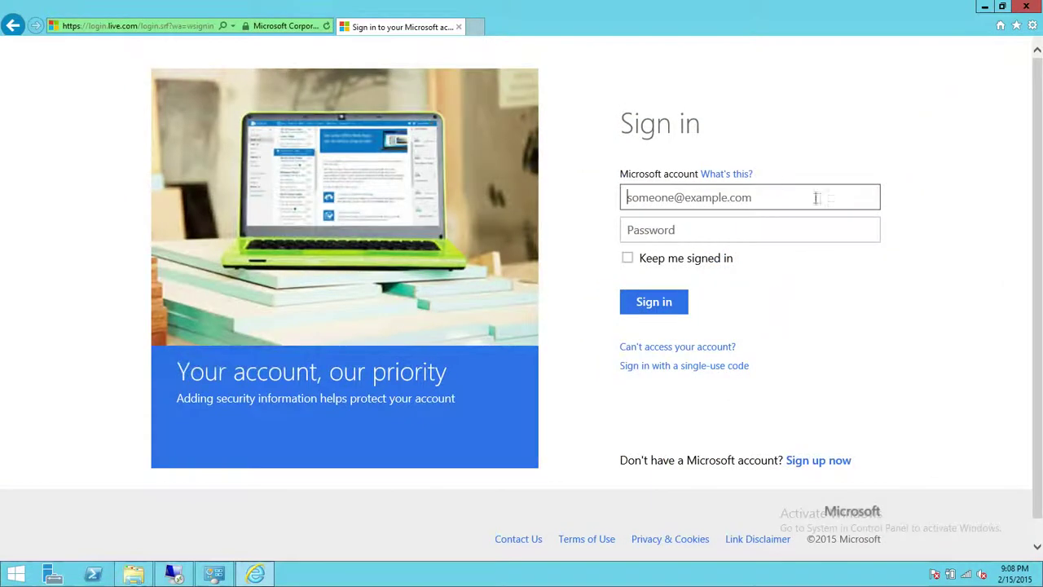
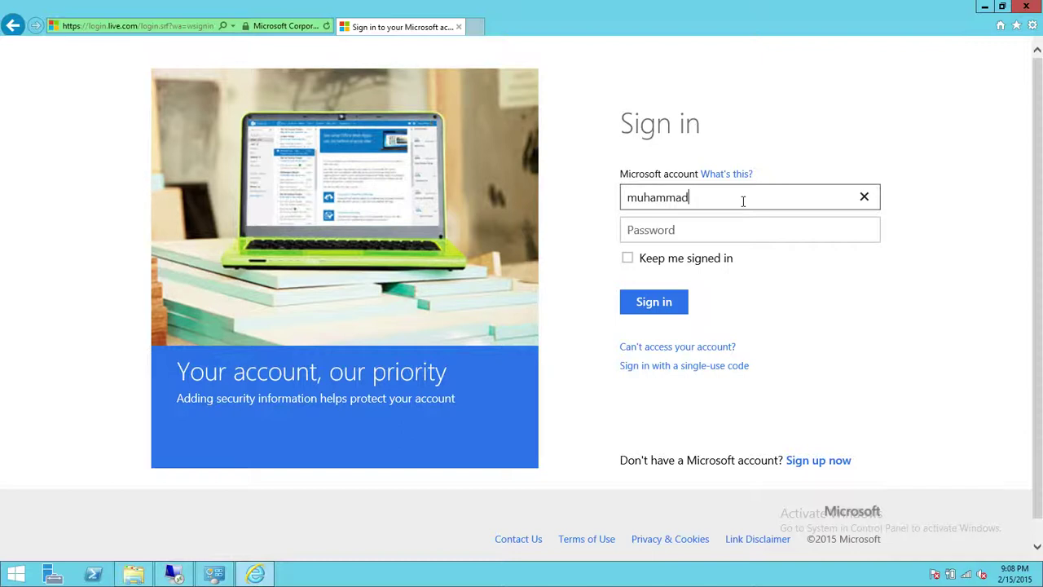
key("Tab")
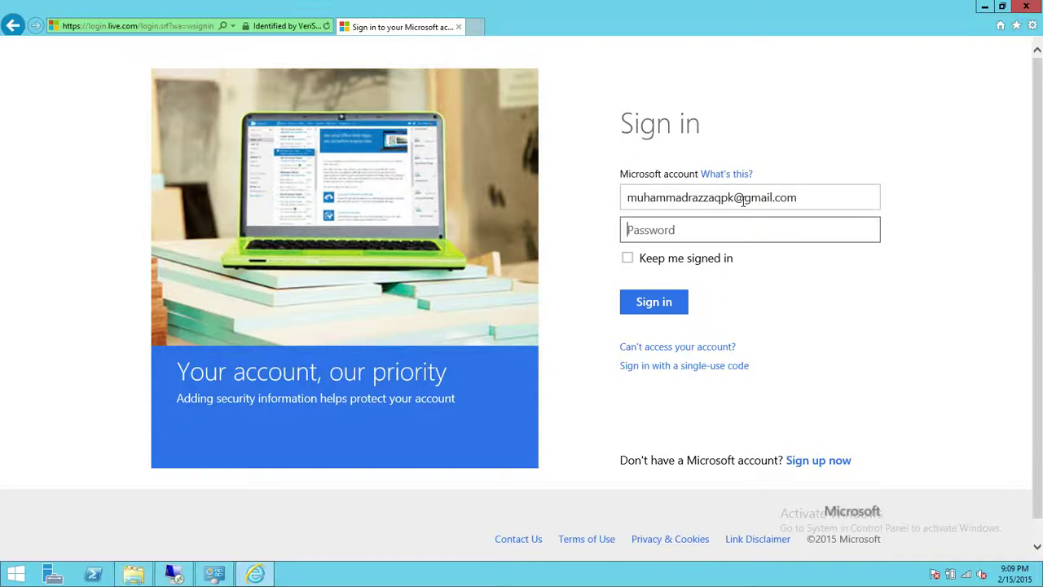
type("**********")
key("Return")
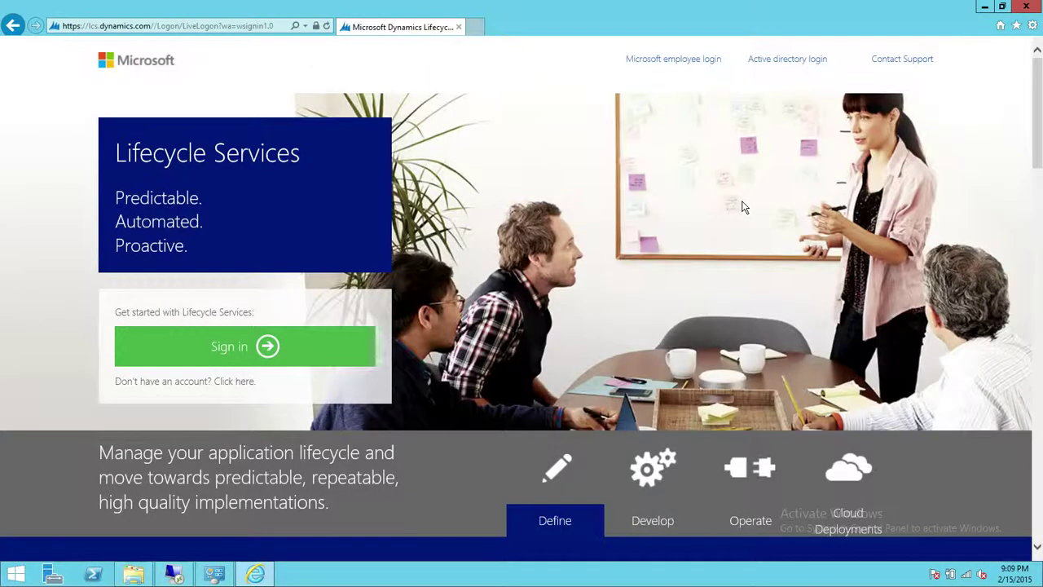
left_click(245, 351)
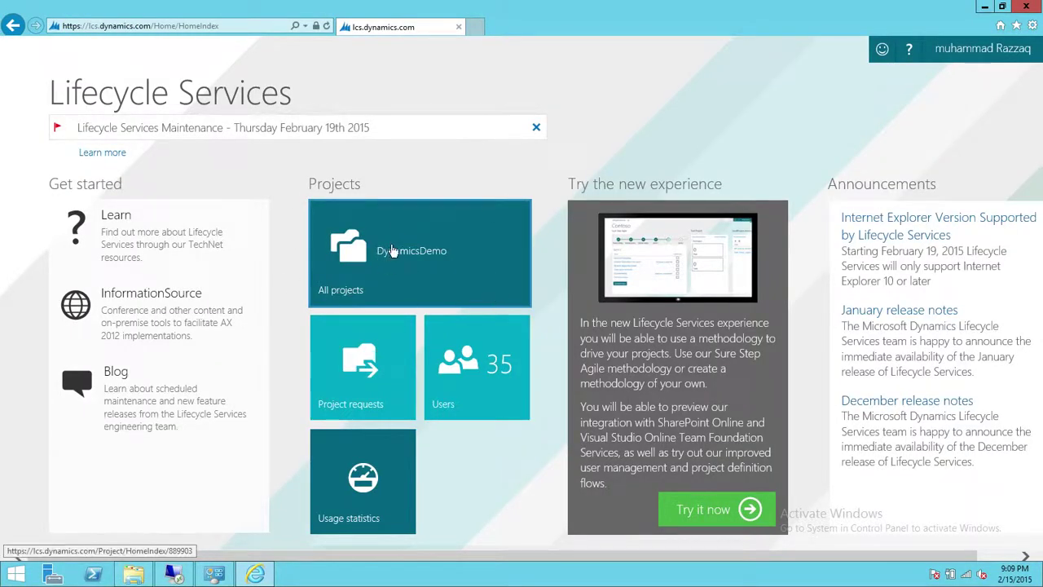
- Open the DynamicsDemo project and show all of its available tools
left_click(326, 253)
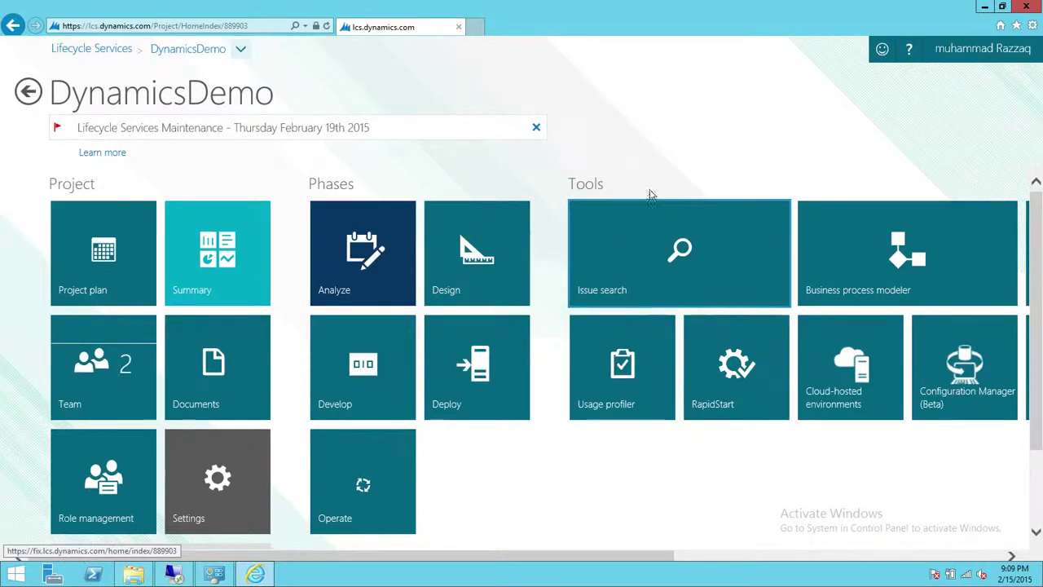
left_click_drag(540, 554, 826, 558)
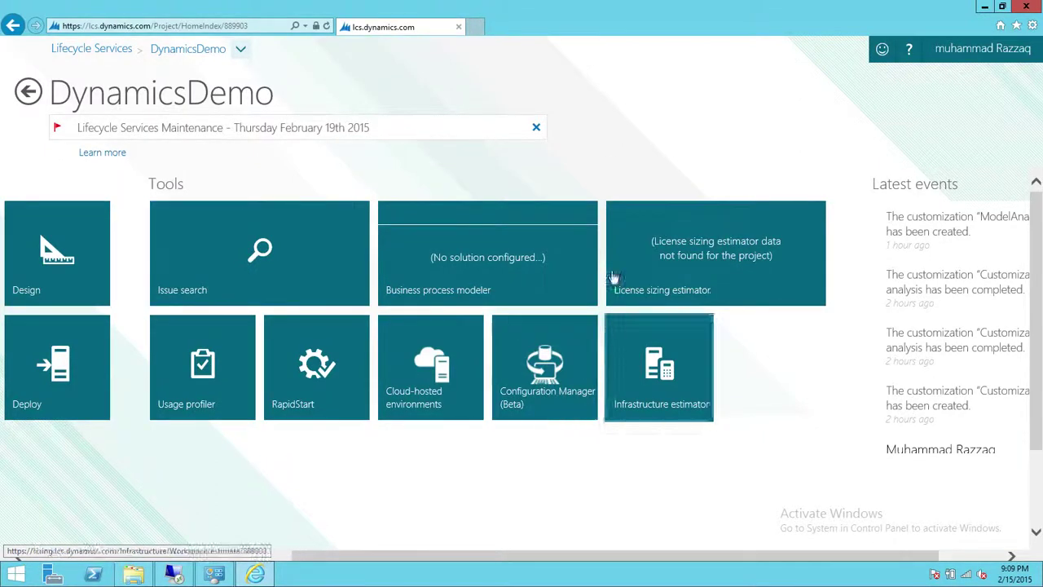
left_click(242, 52)
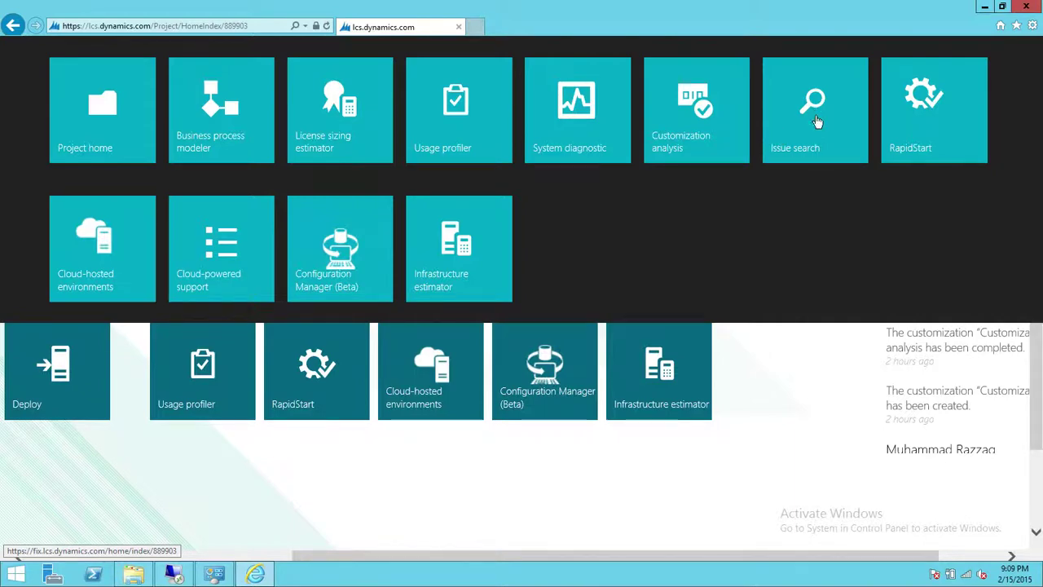
- Open DynamicsDemo's Issue search tool and focus its empty keyword search box
left_click(815, 121)
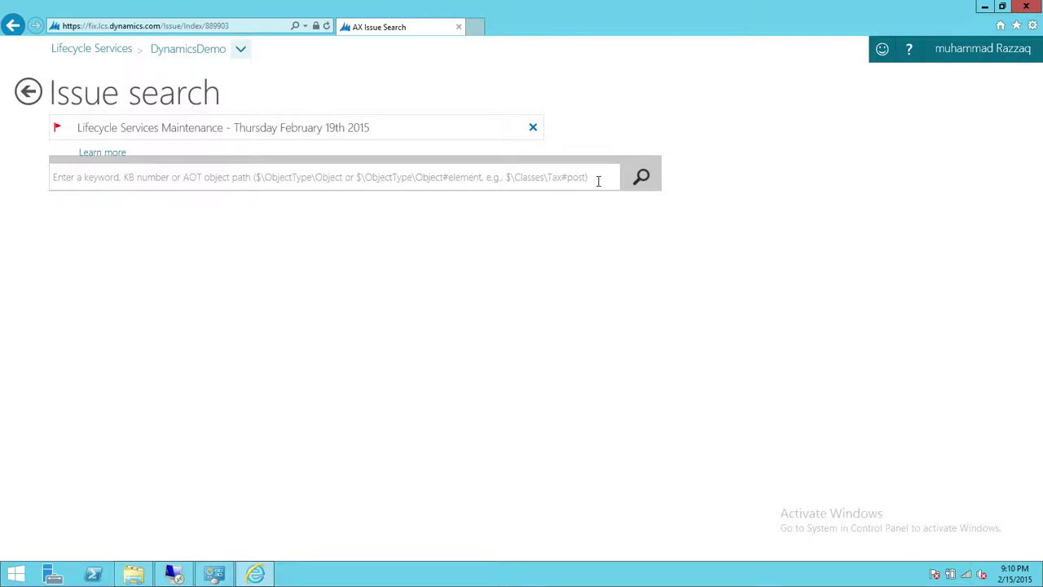
left_click(201, 176)
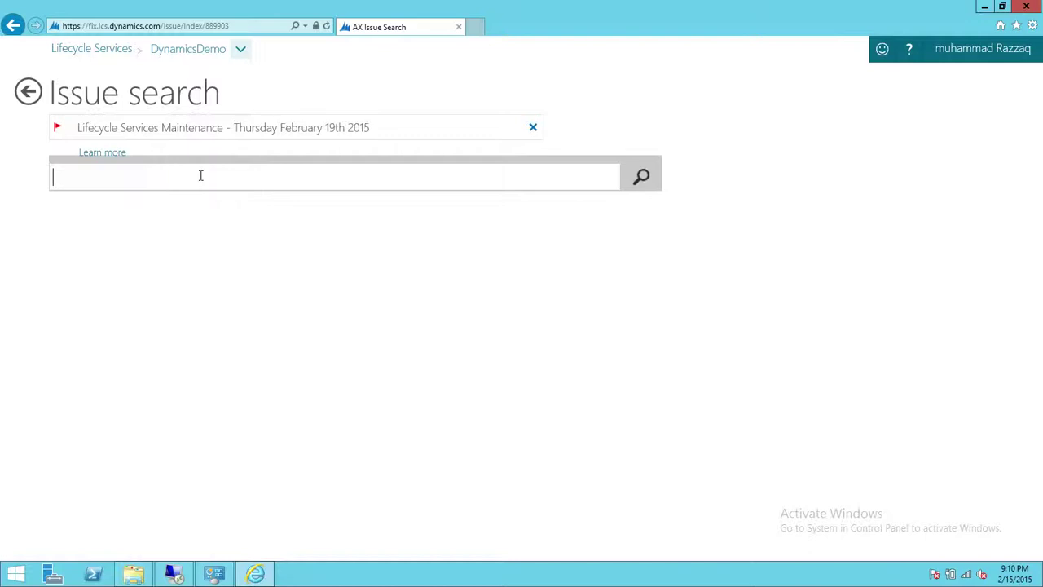
- Run an issue search for 'SSRS Reporting Issues', returning 119 results
type("Reporting Issues")
key("Left")
key("Left")
key("Left")
key("Left")
key("Left")
key("Left")
key("Left")
key("Left")
key("Left")
key("Left")
key("Left")
key("Left")
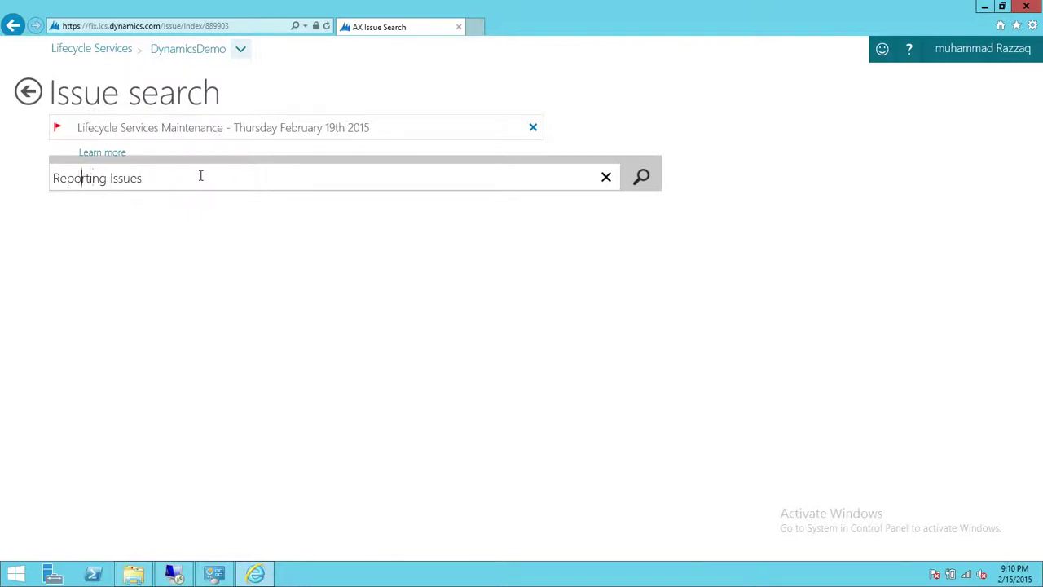
type("SSRS")
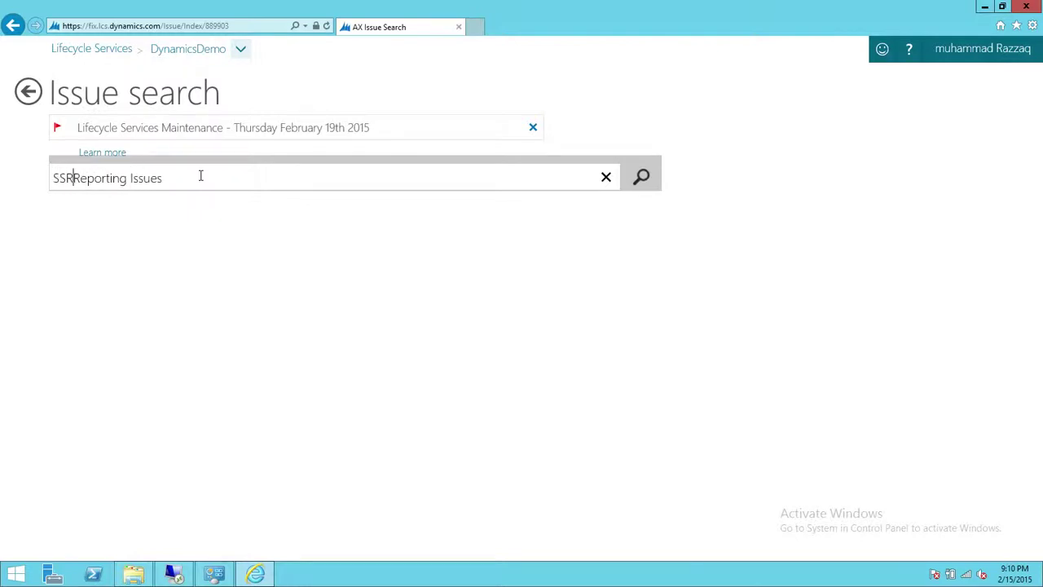
key("Return")
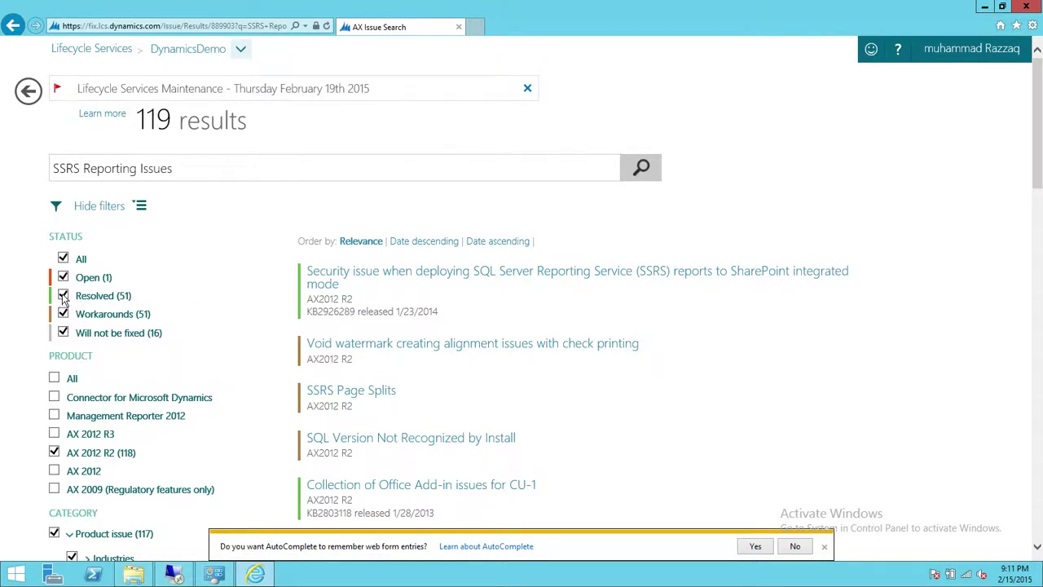
- Under STATUS, clear All and tick only Resolved and Workarounds
left_click(63, 259)
left_click(63, 295)
left_click(74, 317)
scroll(202, 296, "down", 2)
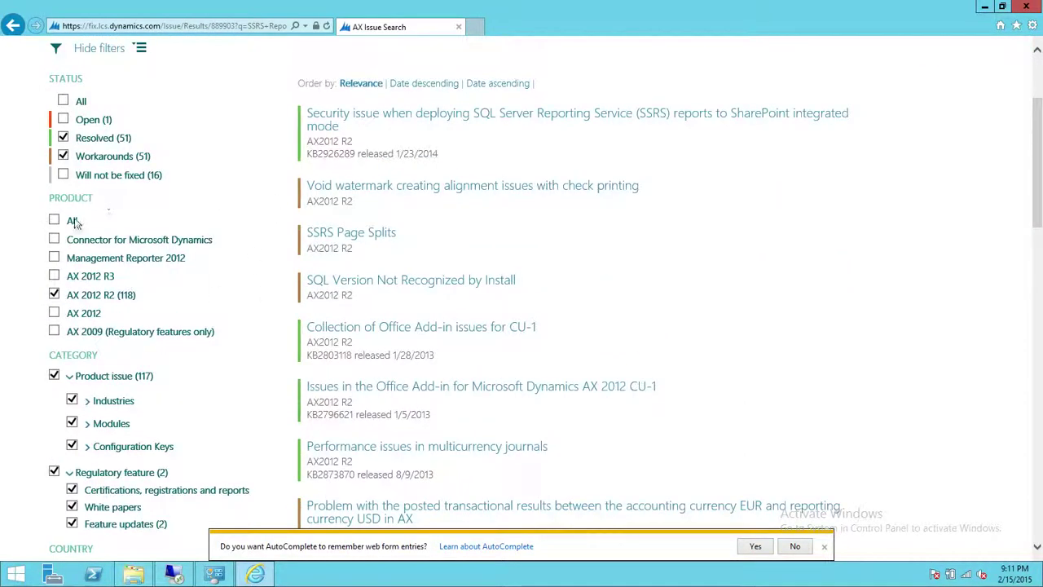